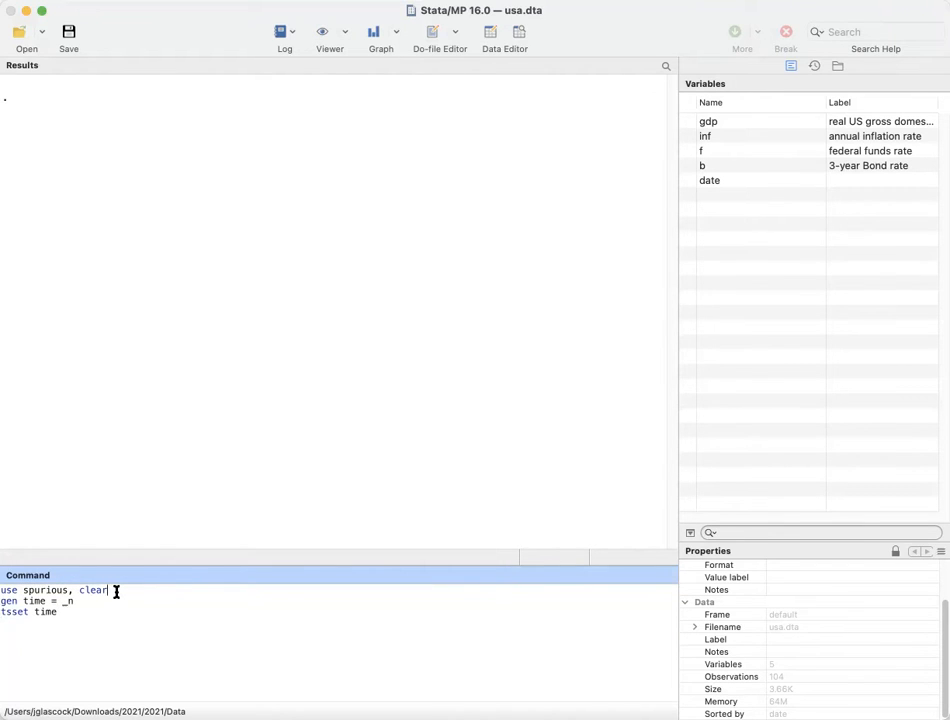
Step: Load the spurious dataset with the clear option, generate time = _n, and declare time as the time-series variable
click(93, 603)
key(Return)
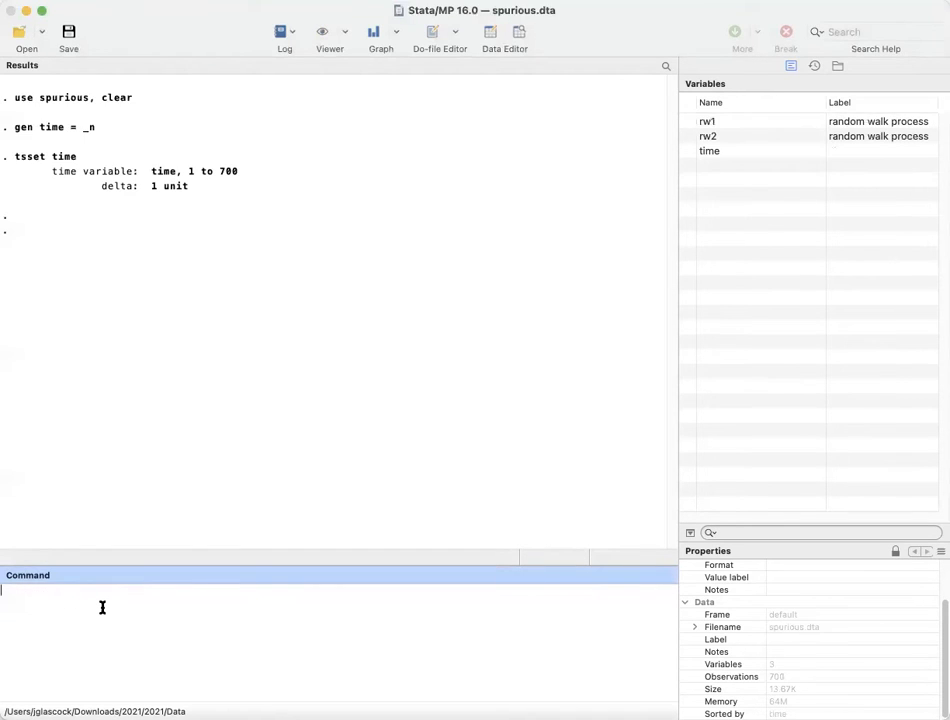
click(721, 123)
click(717, 139)
click(719, 151)
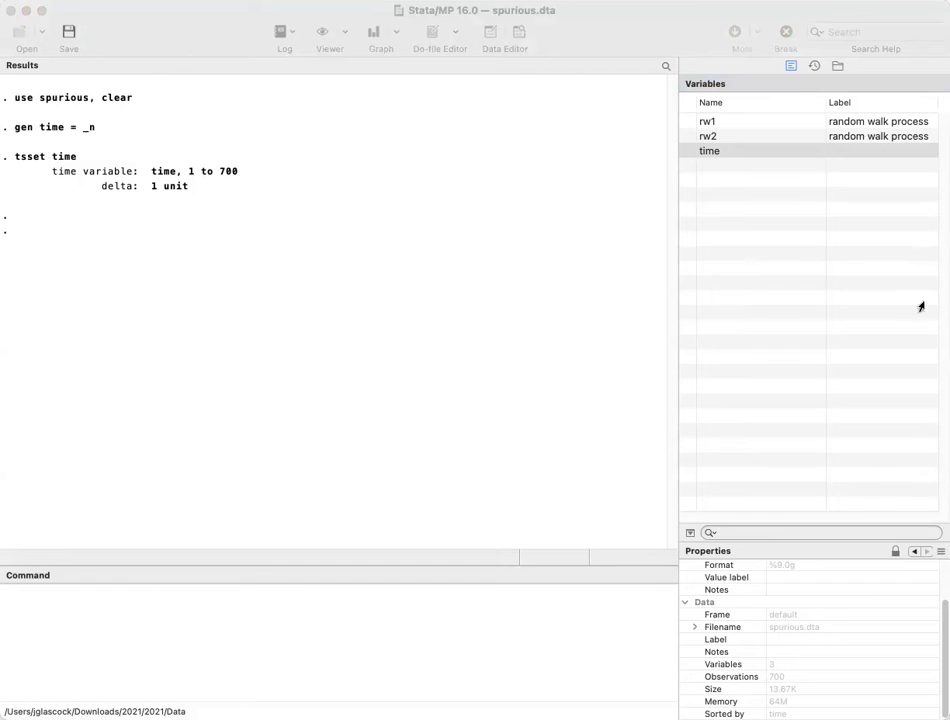
Step: Regress rw1 on rw2 and examine the R-squared and the coefficient and p-value of rw2
click(193, 655)
text(regress rw1 rw2)
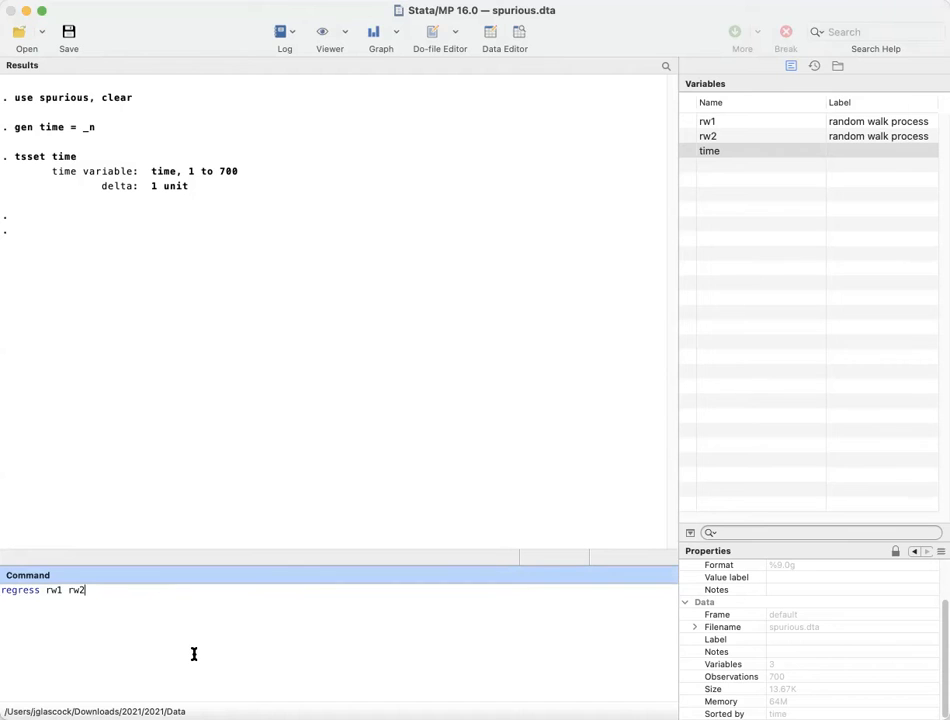
key(Return)
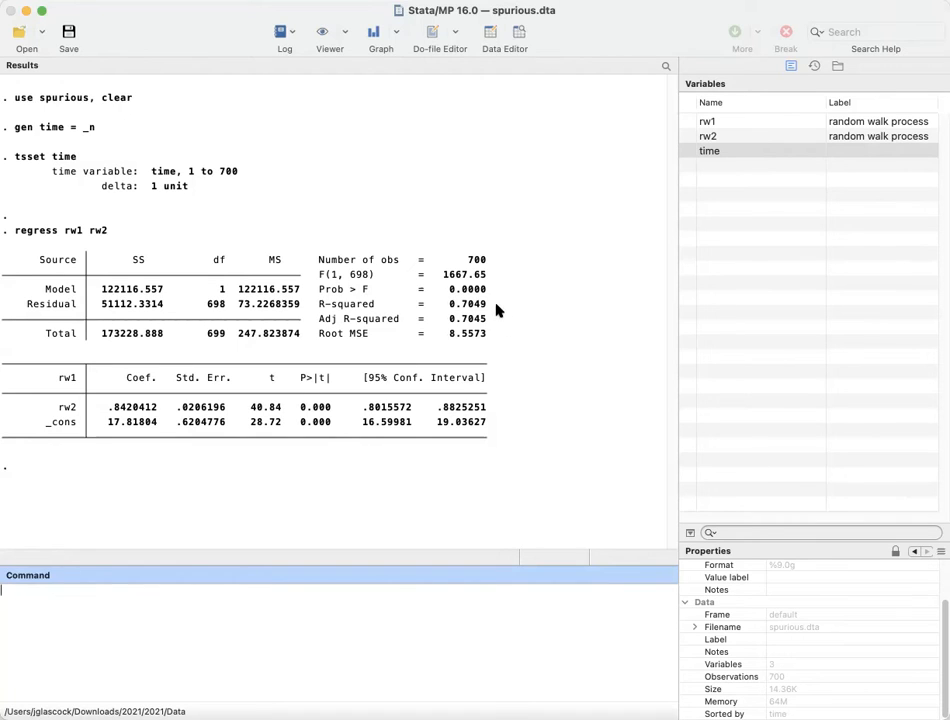
double_click(452, 303)
click(323, 500)
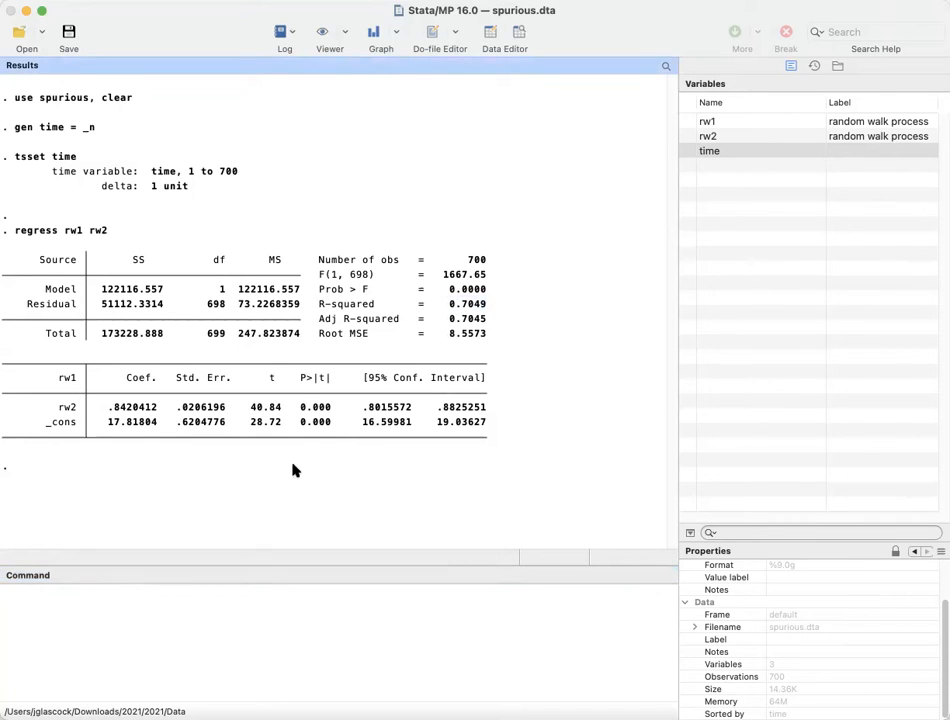
double_click(152, 408)
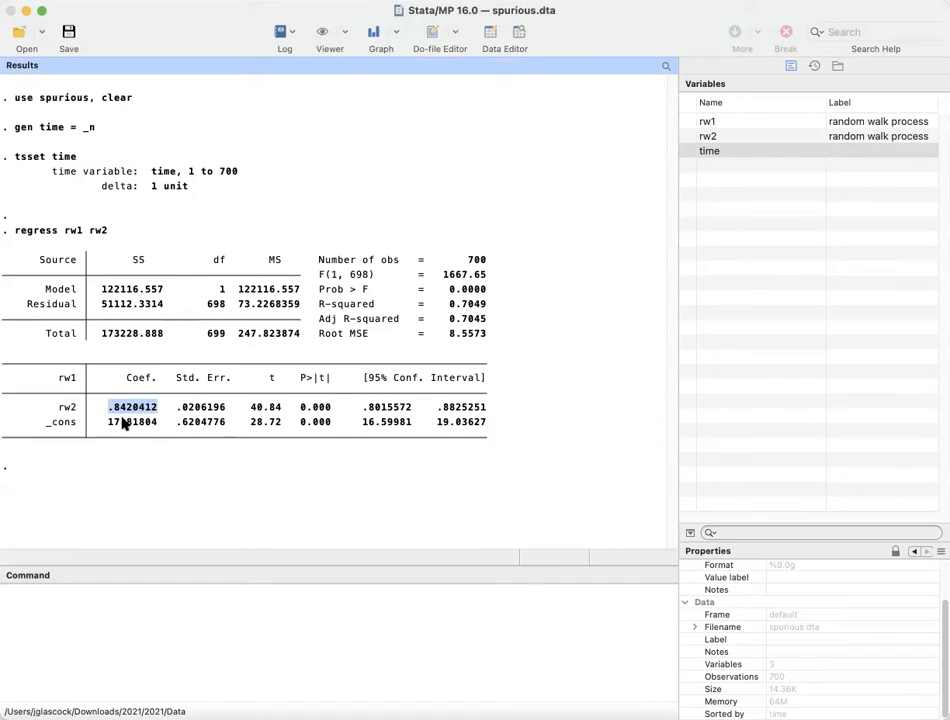
click(305, 412)
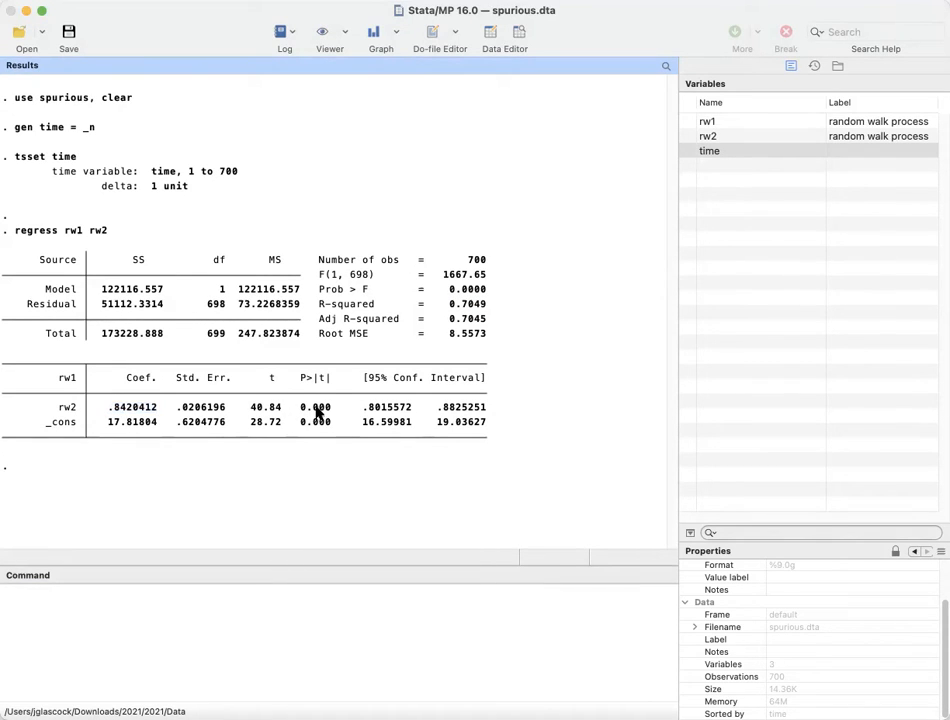
Step: Save the regression residuals as ehat and run the Breusch-Godfrey autocorrelation test for lags 1 2 3 4 5
click(276, 618)
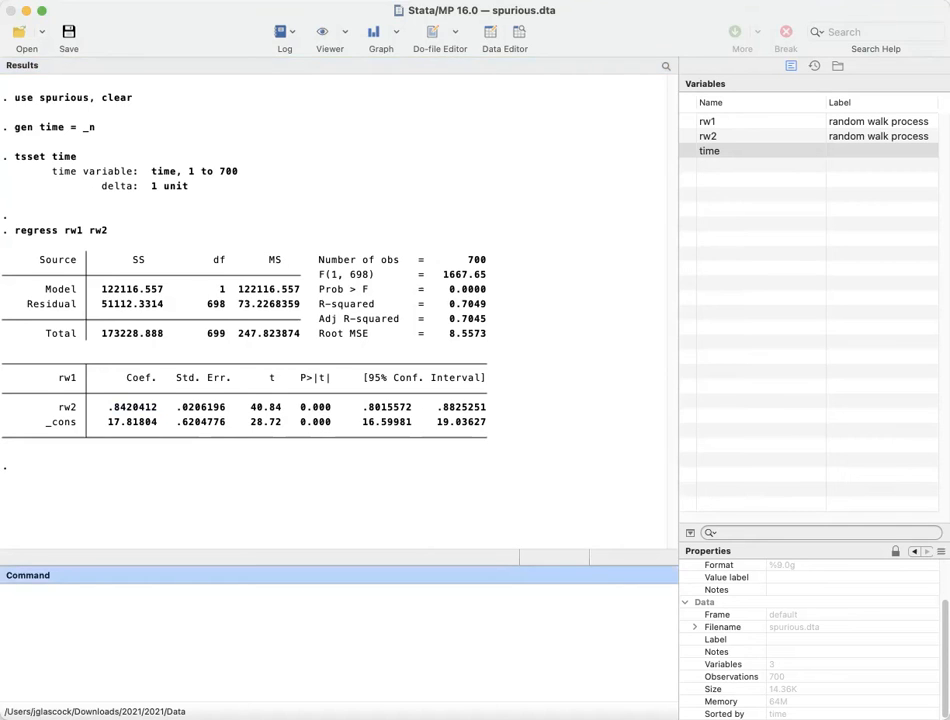
key(Return)
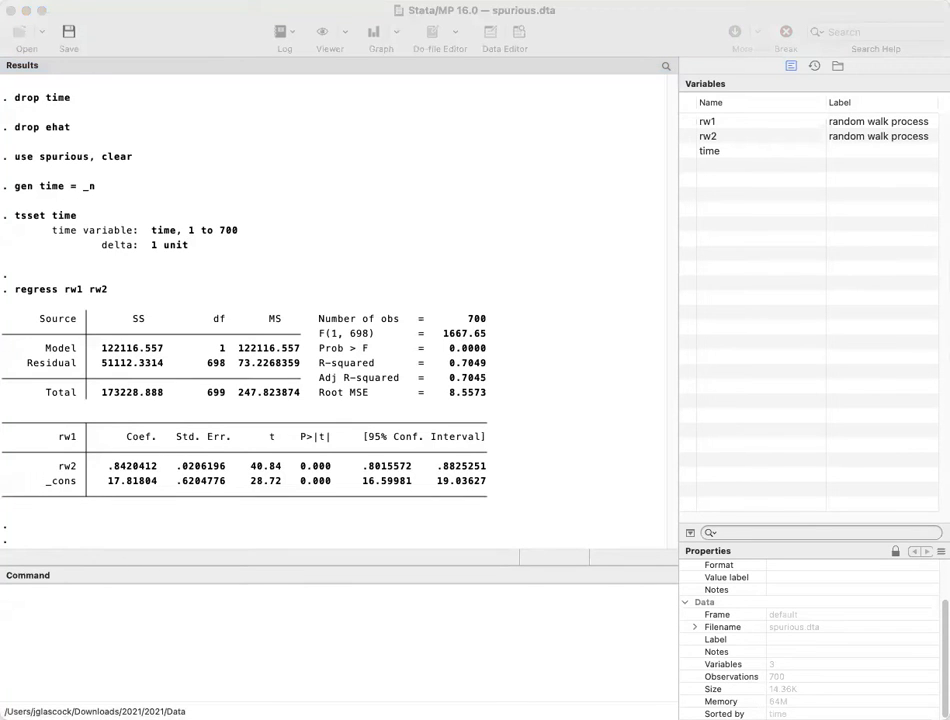
click(246, 627)
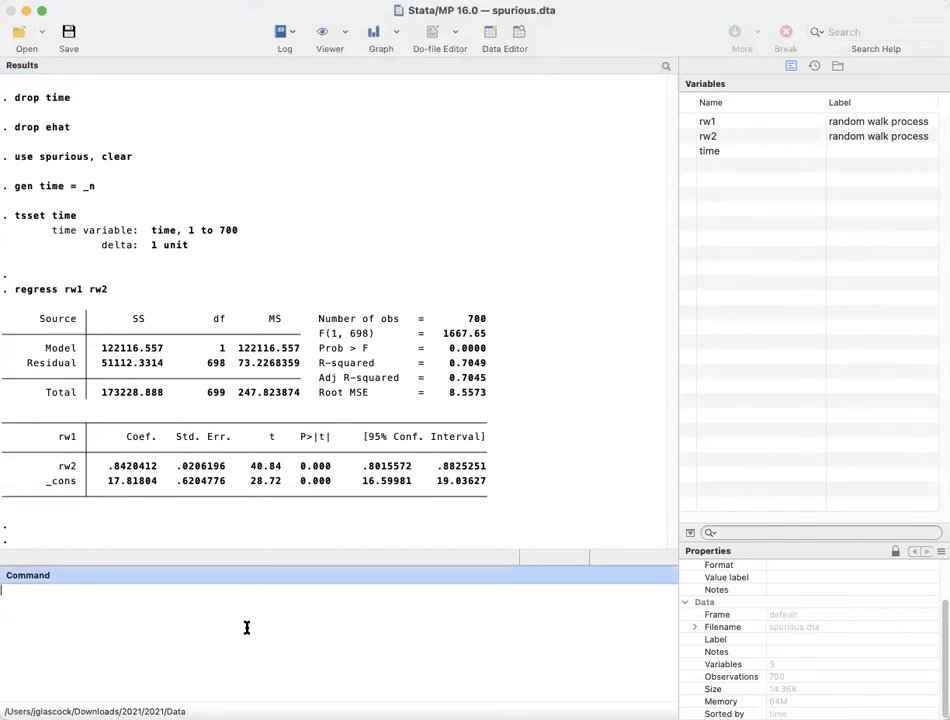
text(predict ehat, res estat bgodfrey, lags(1 2 3 4 5))
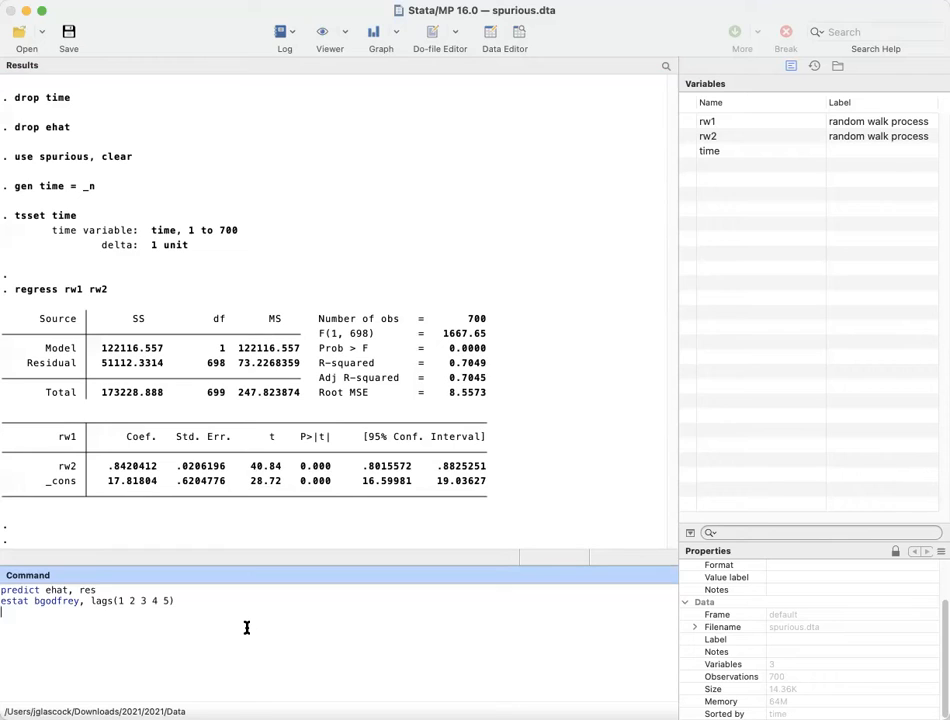
click(231, 600)
key(Return)
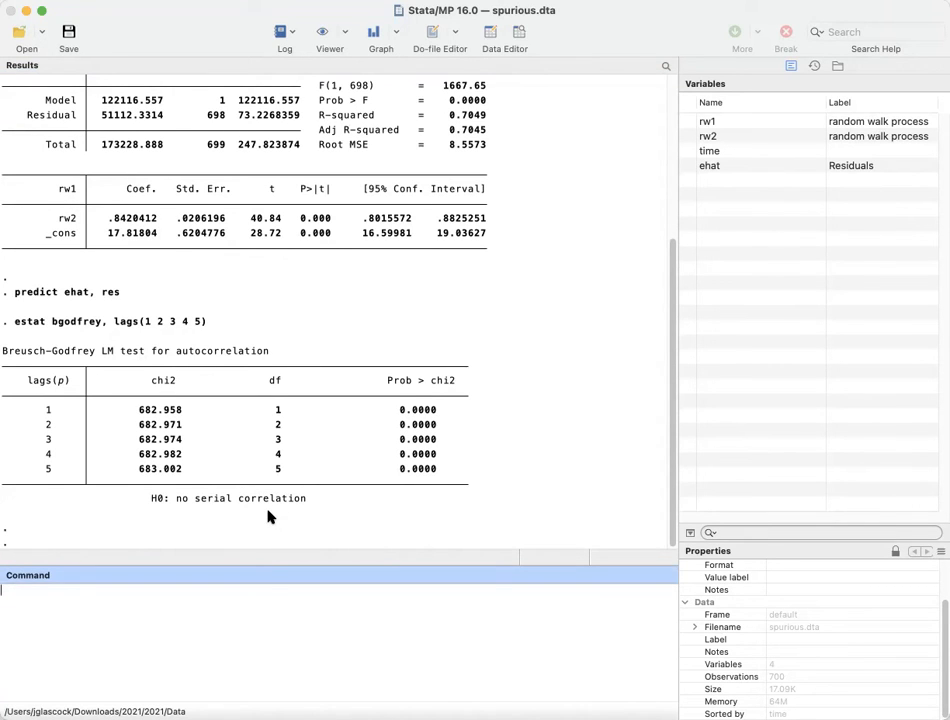
Step: Plot rw1 and rw2 together as a time-series line graph with tsline
scroll(370, 410, up, 3)
scroll(371, 403, down, 3)
key(super+Tab)
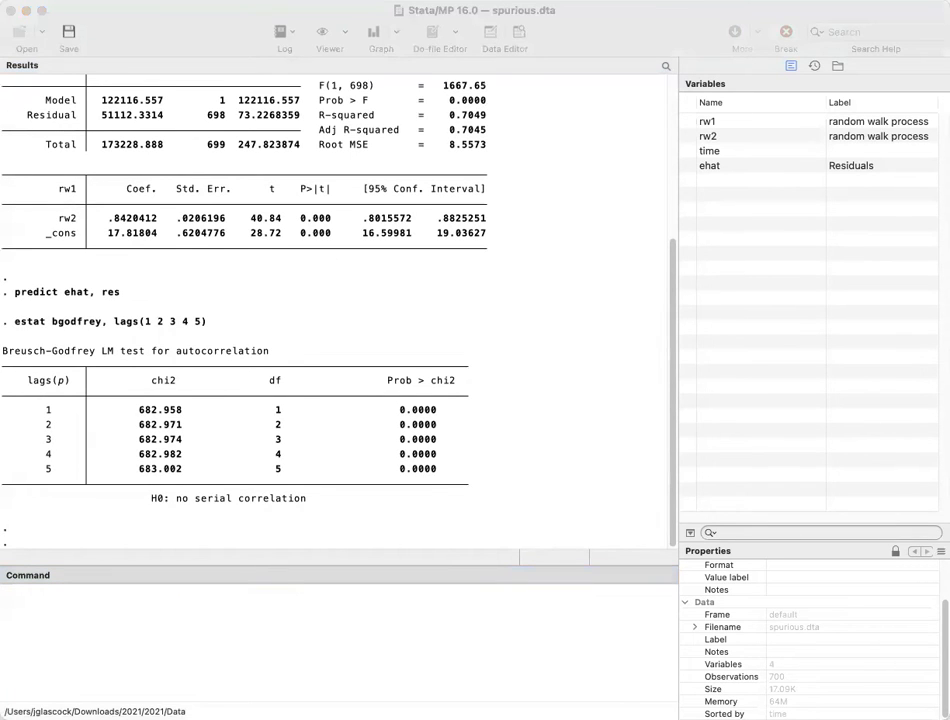
click(352, 651)
text(tsline rw1 rw2)
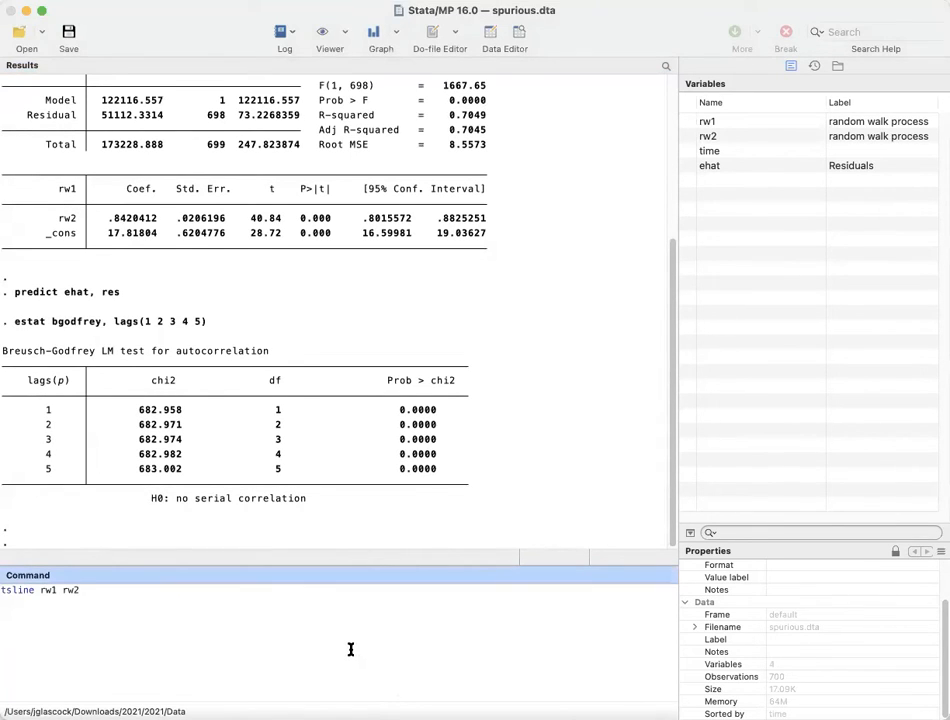
key(Return)
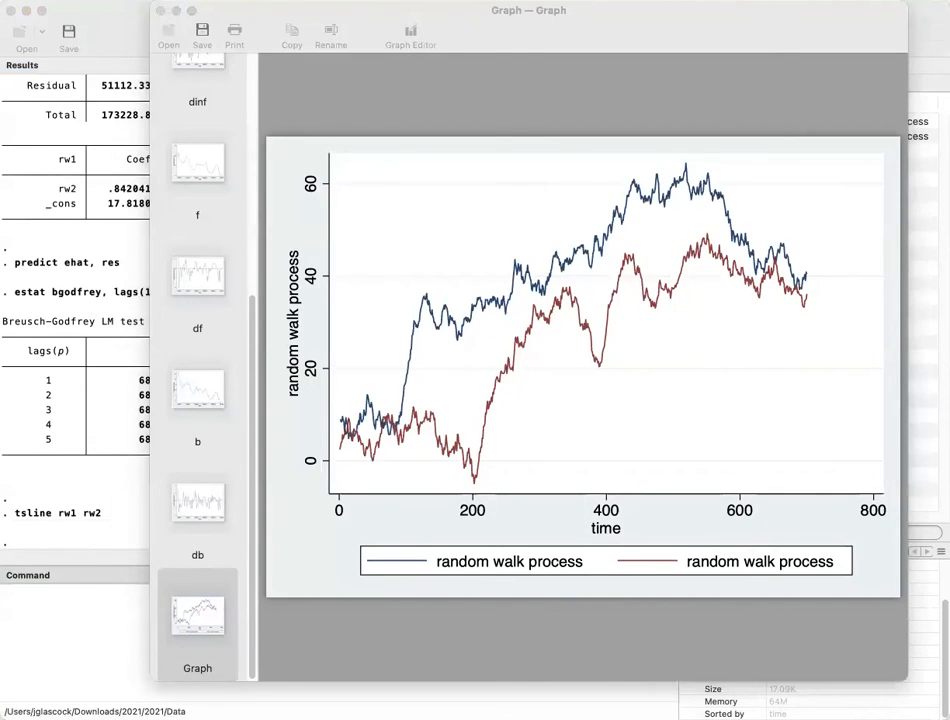
Step: Create a scatter plot of rw1 against rw2
click(93, 630)
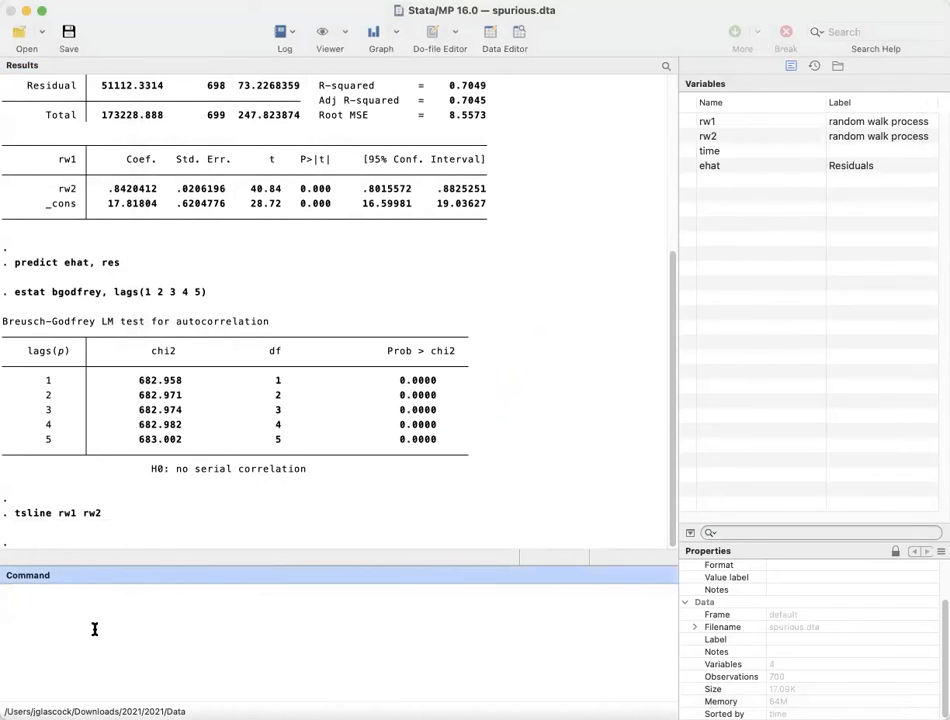
text(scatter rw1 rw2)
key(Return)
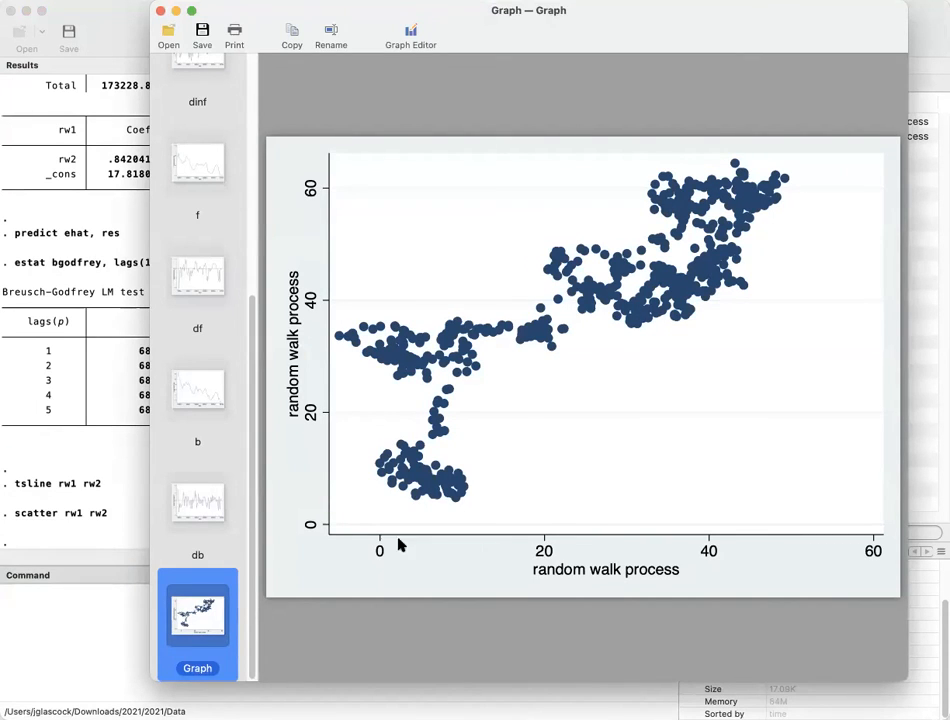
Step: Review the rw1 on rw2 regression output together with the Breusch-Godfrey test results
click(94, 622)
scroll(394, 450, up, 5)
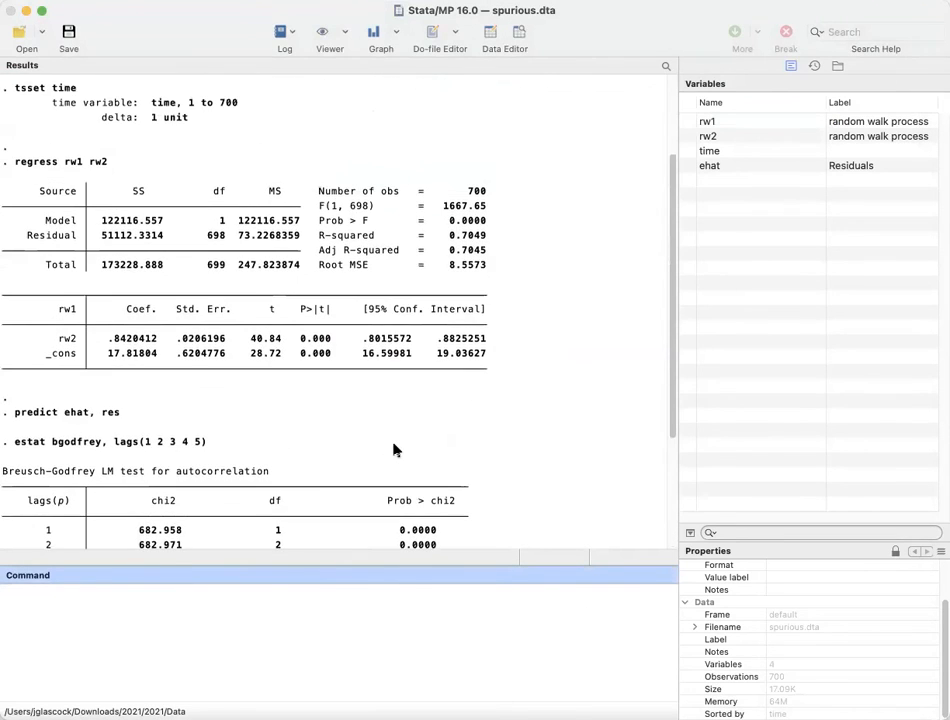
scroll(394, 450, up, 3)
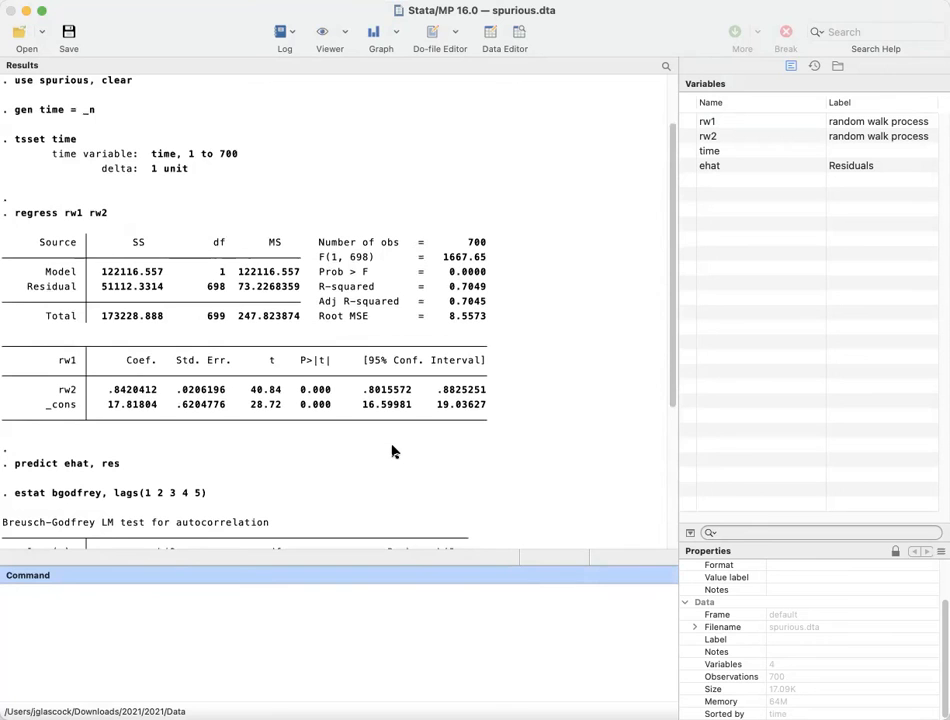
scroll(394, 452, down, 4)
scroll(394, 453, down, 10)
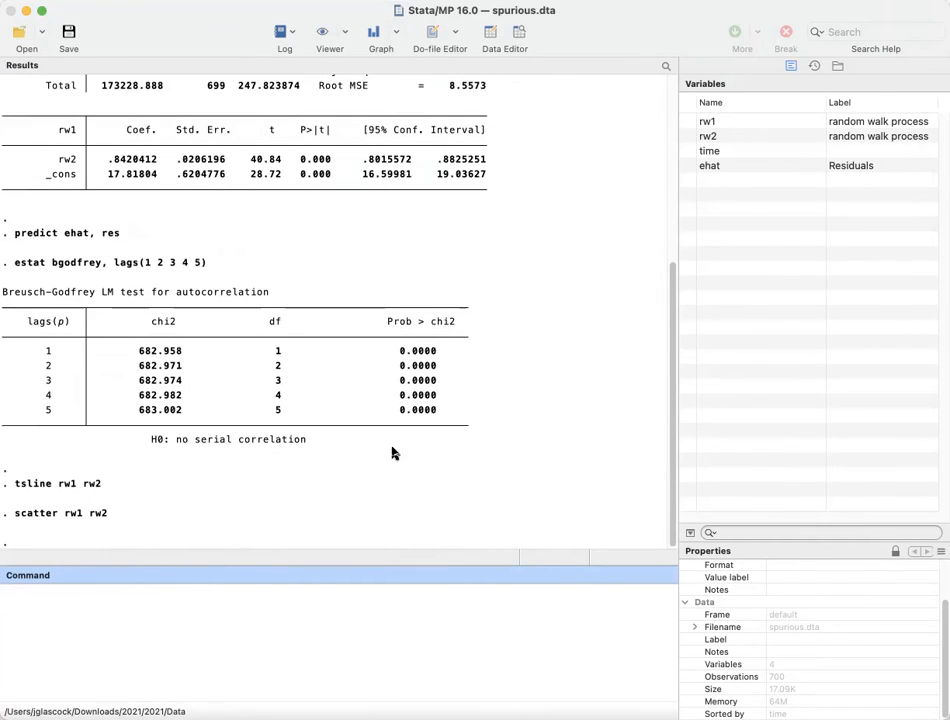
scroll(403, 413, up, 15)
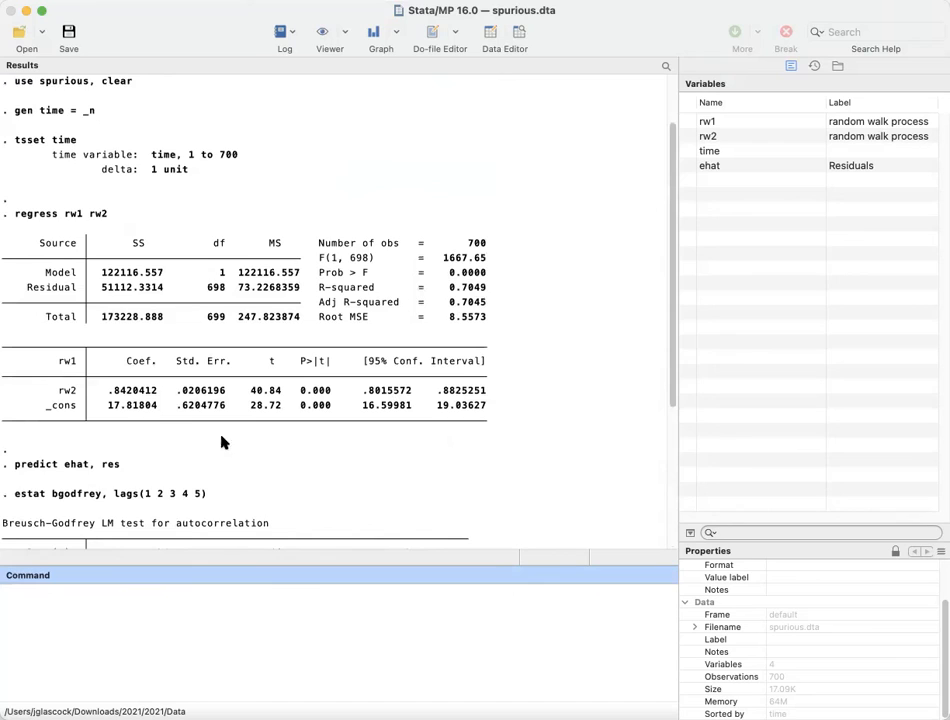